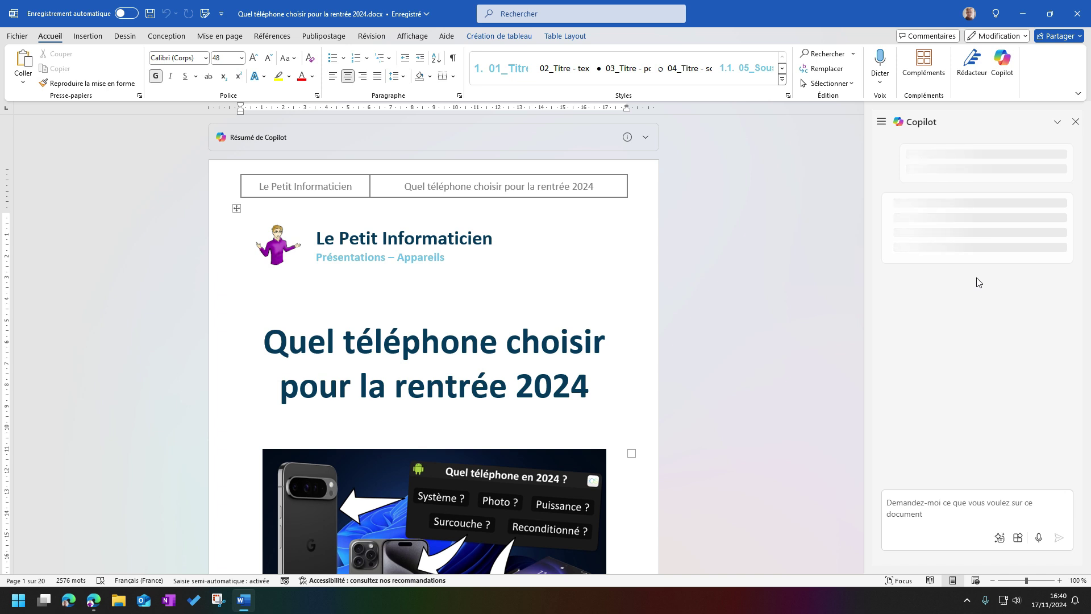
Ask Copilot "D'après ce document, quels sont les critères pour choisir un téléphone en 2024 ?" and read through its answer.
left_click(933, 508)
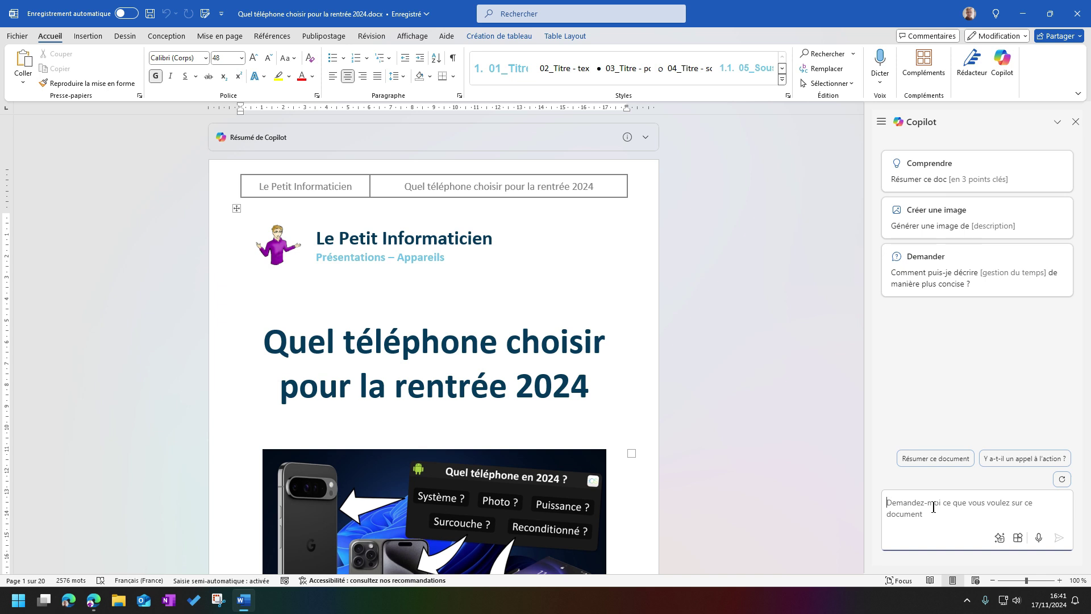
type("D'après ce document, quels sont les critères pour choisir un téléphone en 2024 ?")
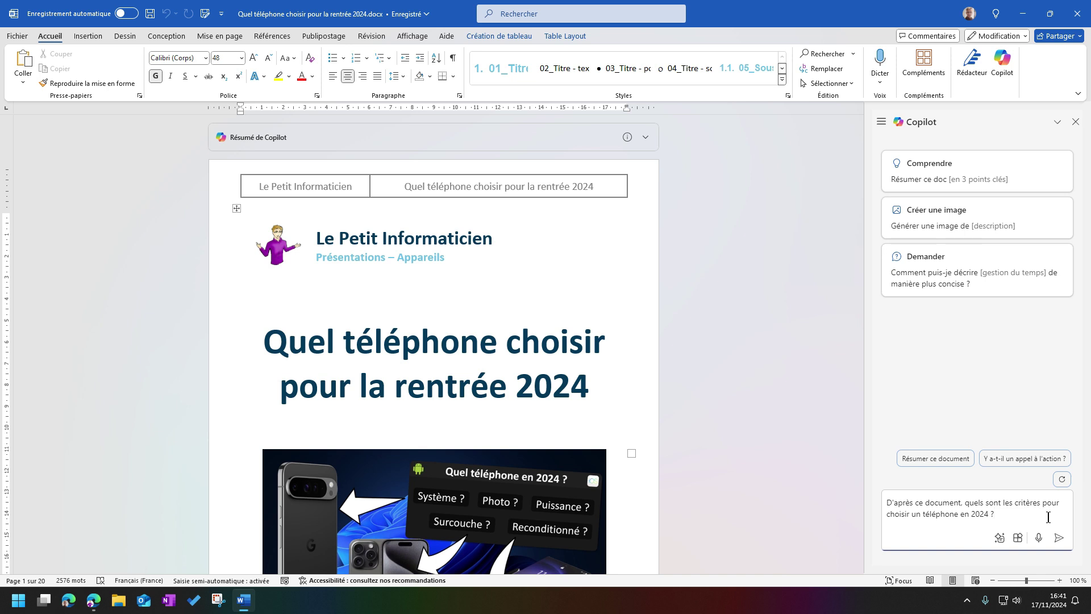
left_click(1057, 538)
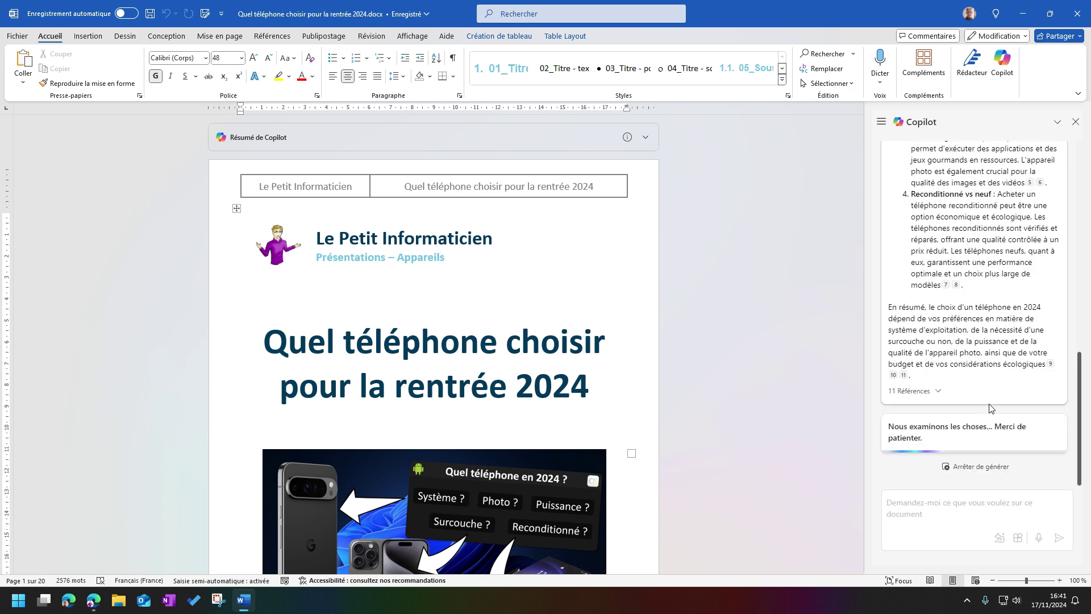
scroll(1080, 333, "up", 5)
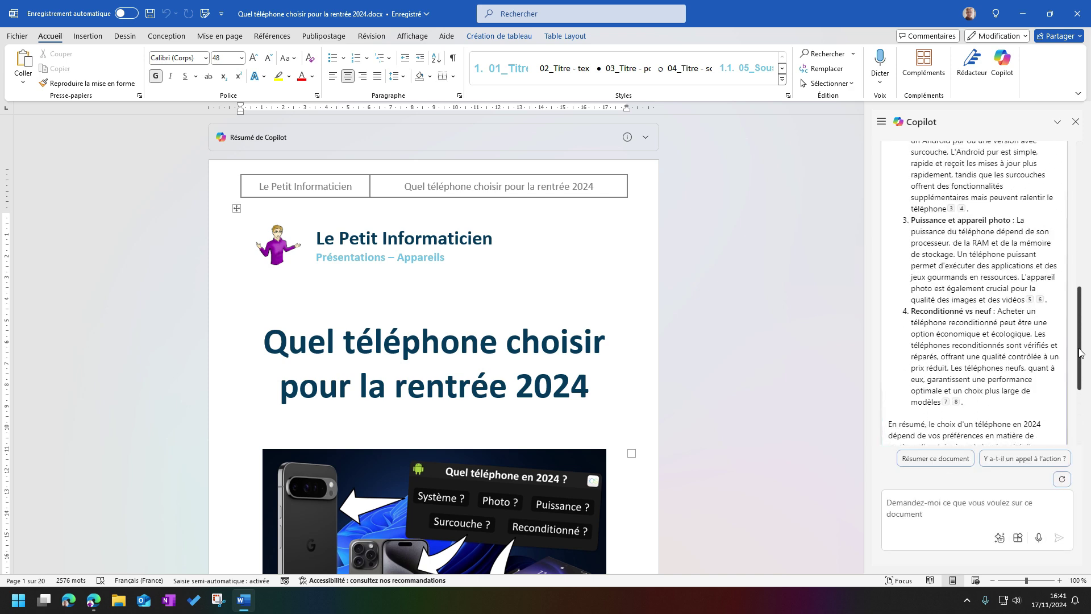
left_click_drag(1079, 333, 1078, 296)
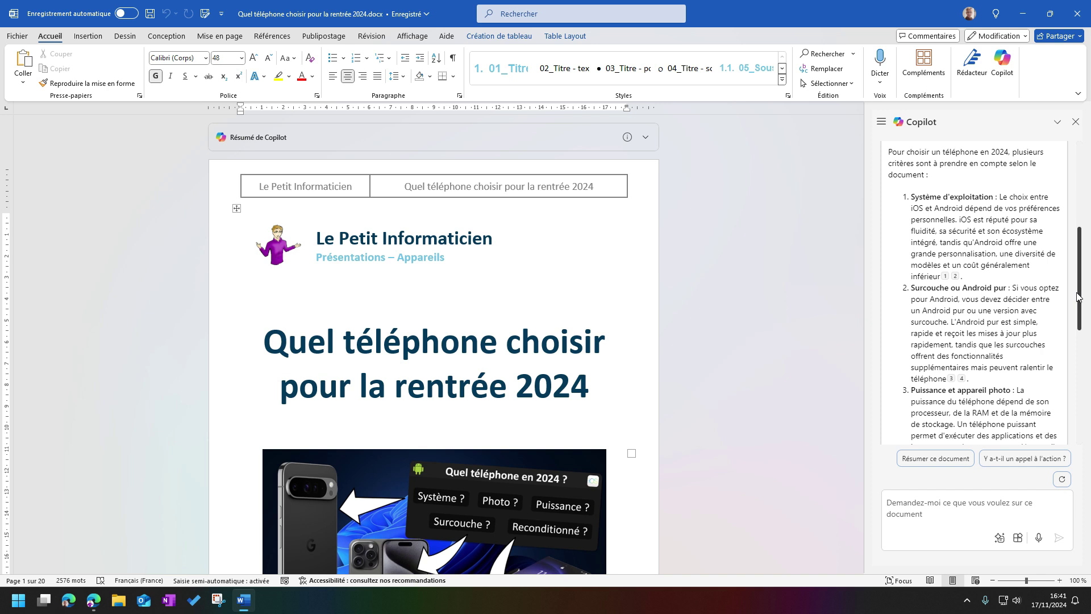
left_click_drag(1078, 295, 1083, 357)
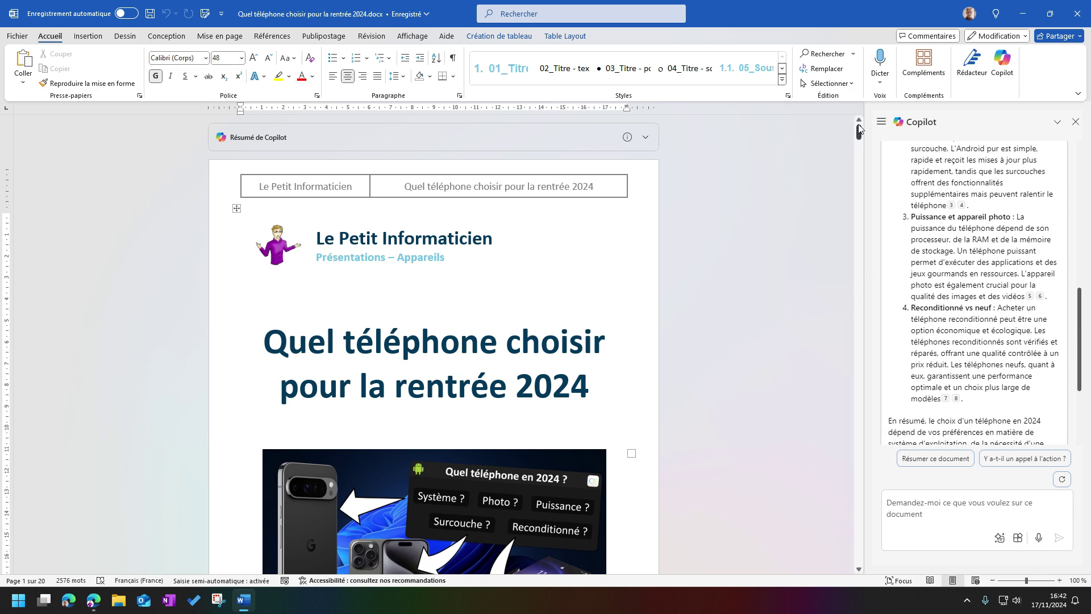
Compare the document's table of contents and the web Copilot's answer in Edge with the criteria given by Copilot in Word.
left_click_drag(859, 130, 859, 153)
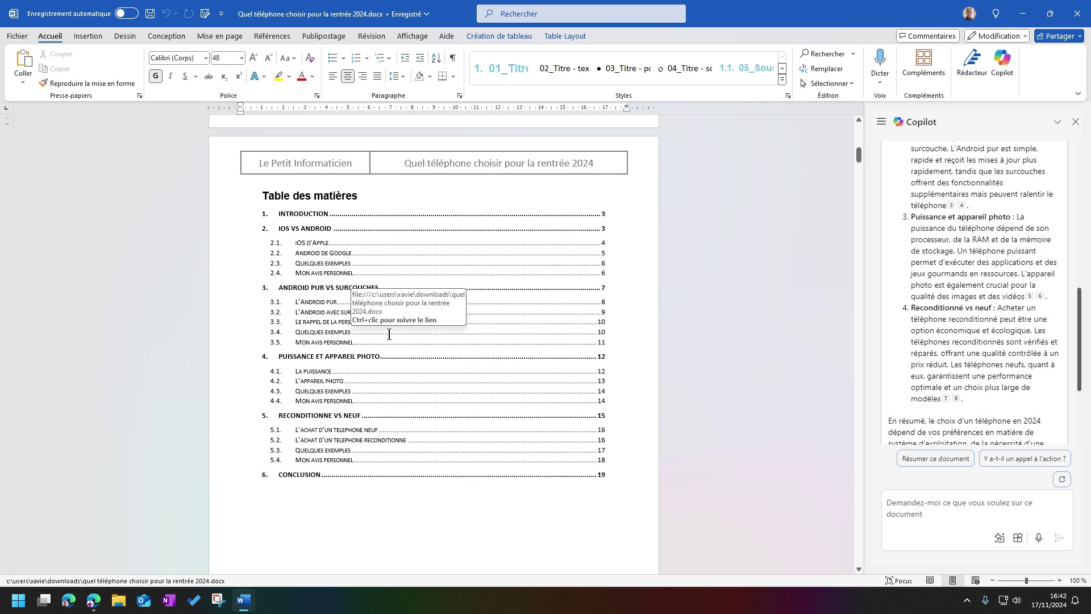
left_click(95, 600)
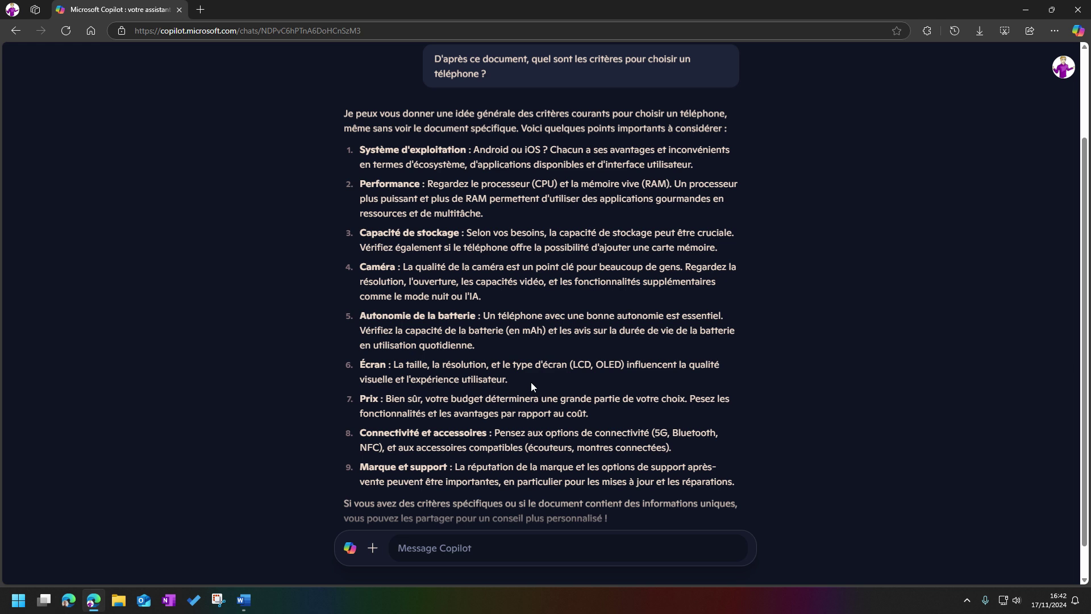
left_click(1022, 10)
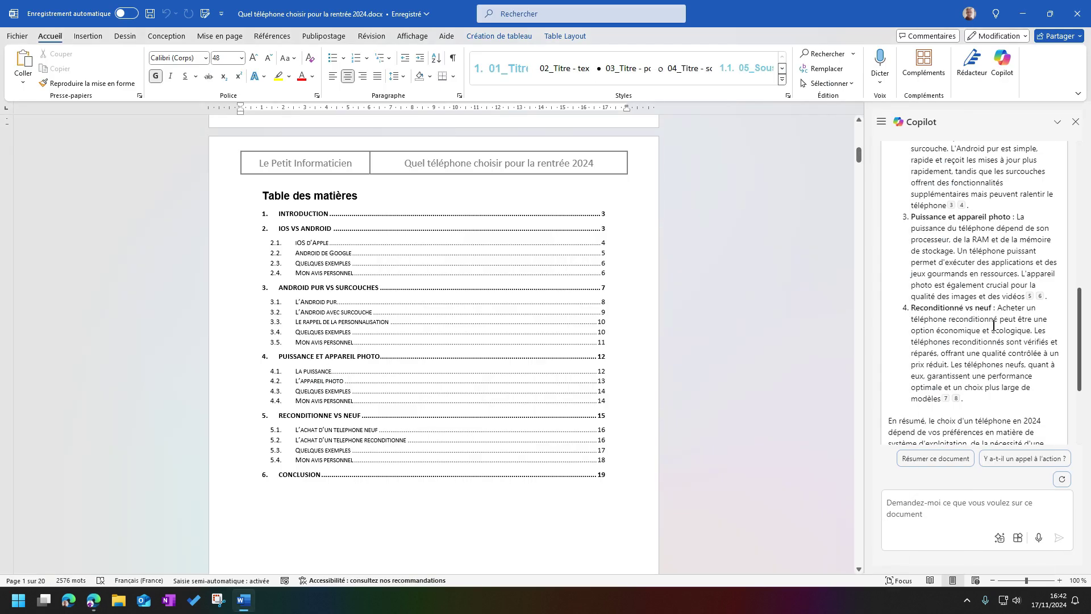
left_click_drag(1081, 342, 1082, 234)
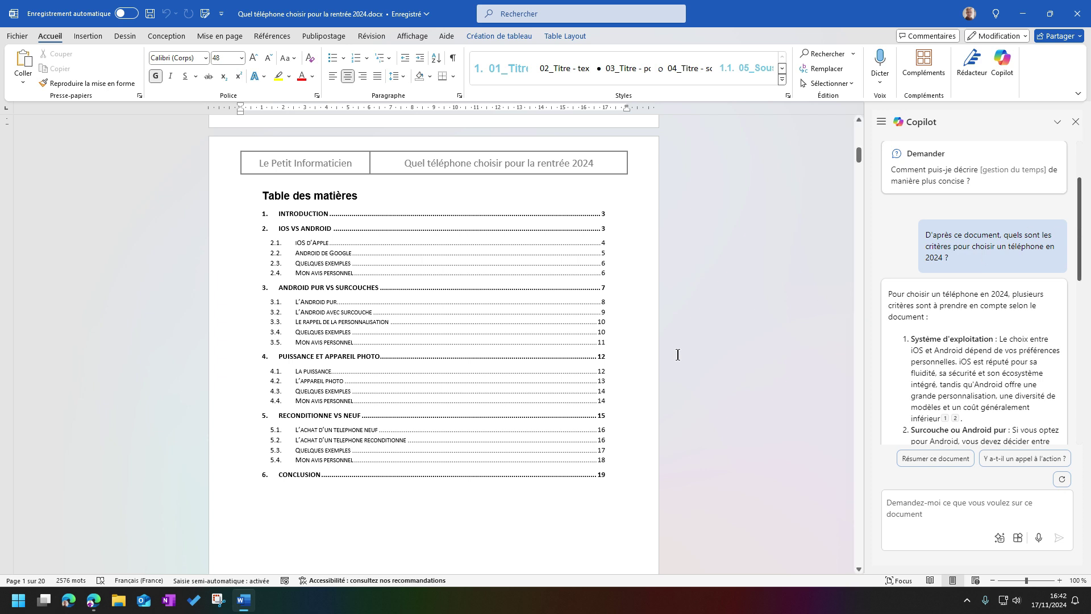
Ask Copilot "Quels sont les meilleurs téléphones en 2024 ?" without referring to the document.
left_click(922, 509)
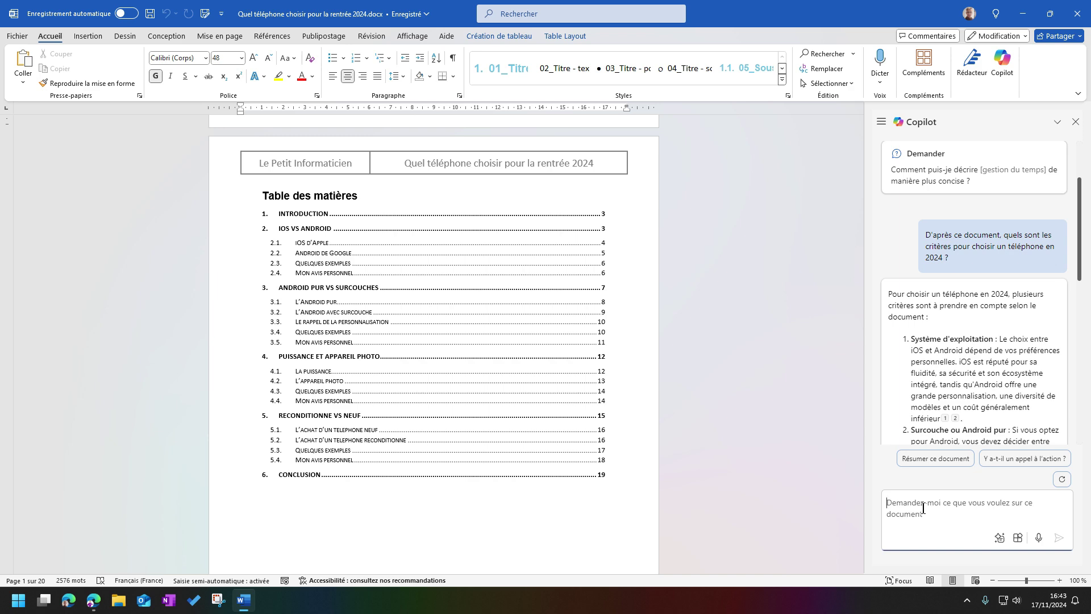
type("Quels sont les meilleurs téléphones en 2024 ?")
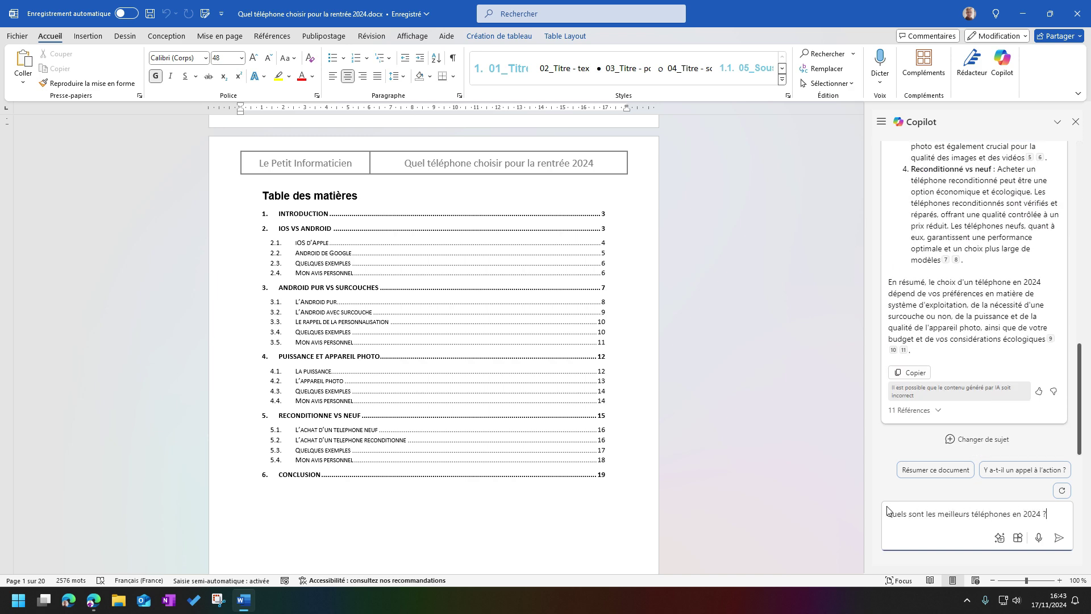
left_click(1059, 537)
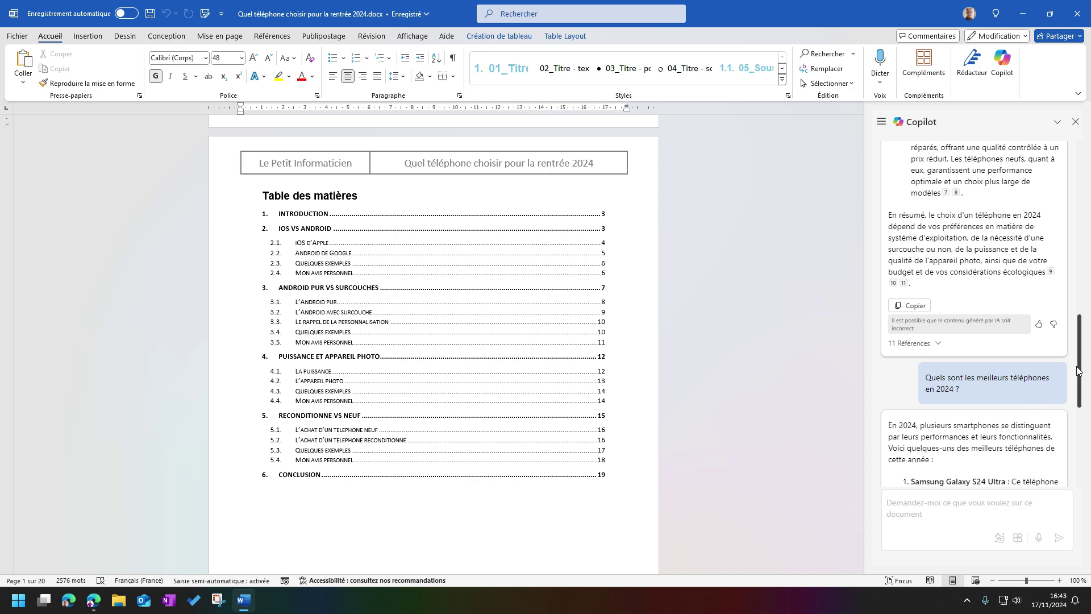
Examine the phones recommended in Copilot's general answer and the source notes at its end.
scroll(1077, 397, "down", 2)
left_click_drag(1077, 394, 1071, 435)
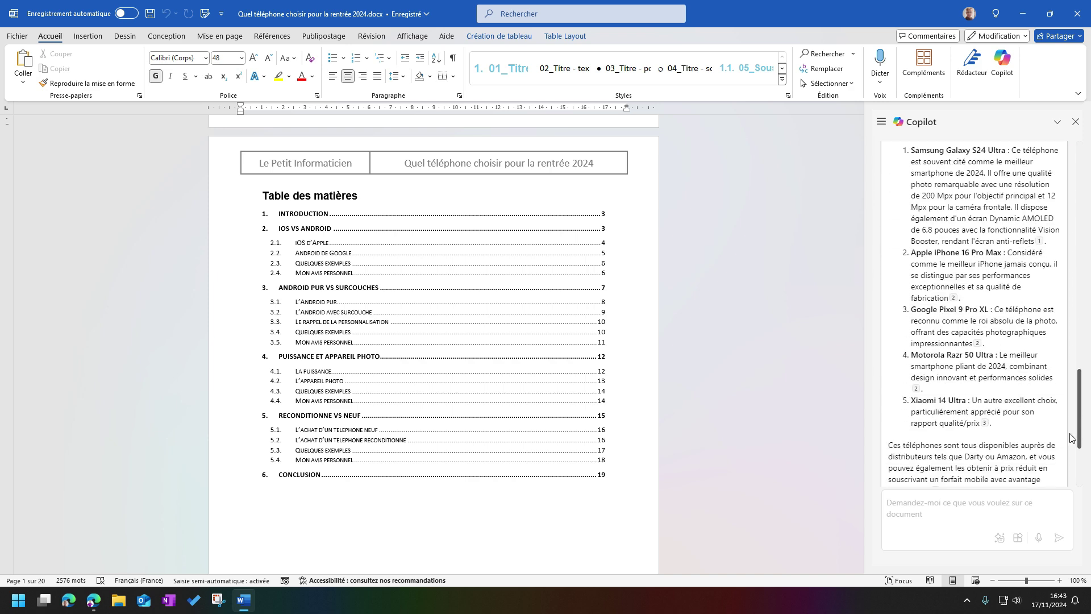
scroll(989, 323, "up", 1)
scroll(989, 323, "down", 5)
scroll(987, 320, "up", 1)
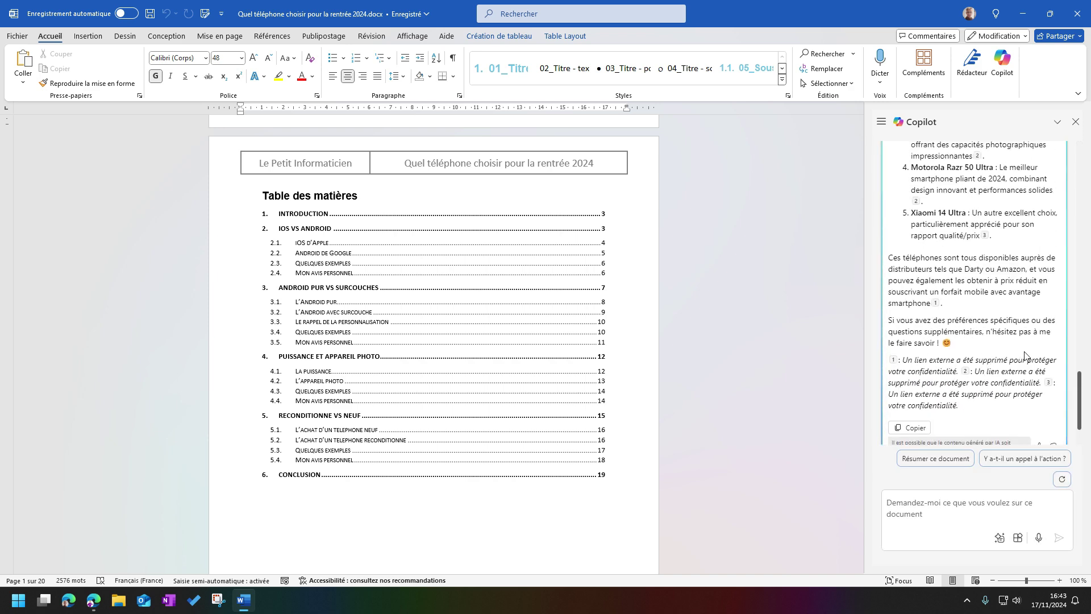
scroll(1026, 359, "down", 1)
left_click_drag(1081, 410, 1080, 354)
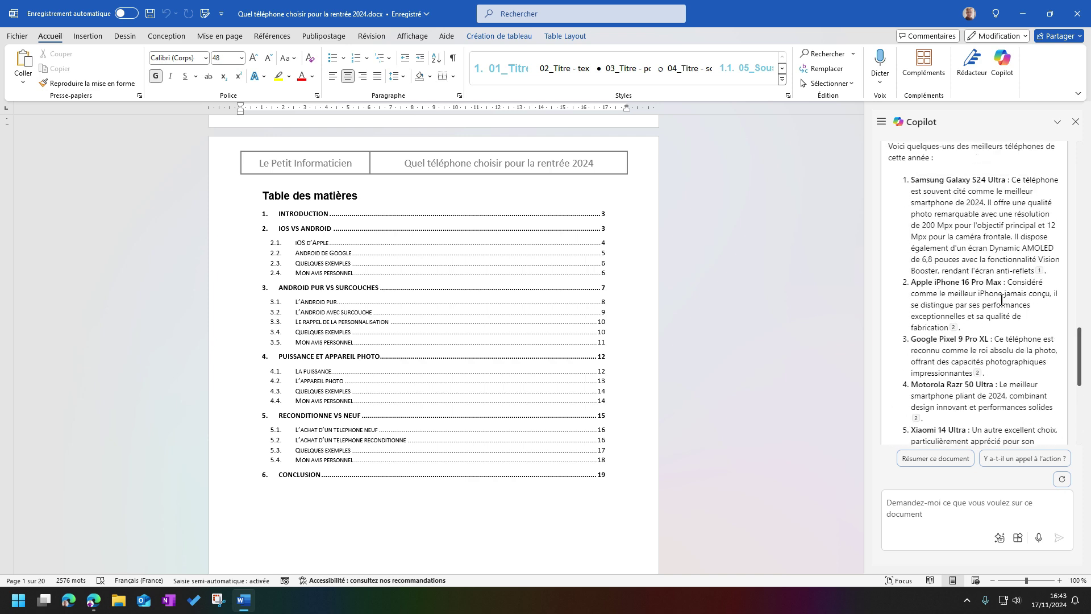
left_click_drag(1079, 356, 1084, 401)
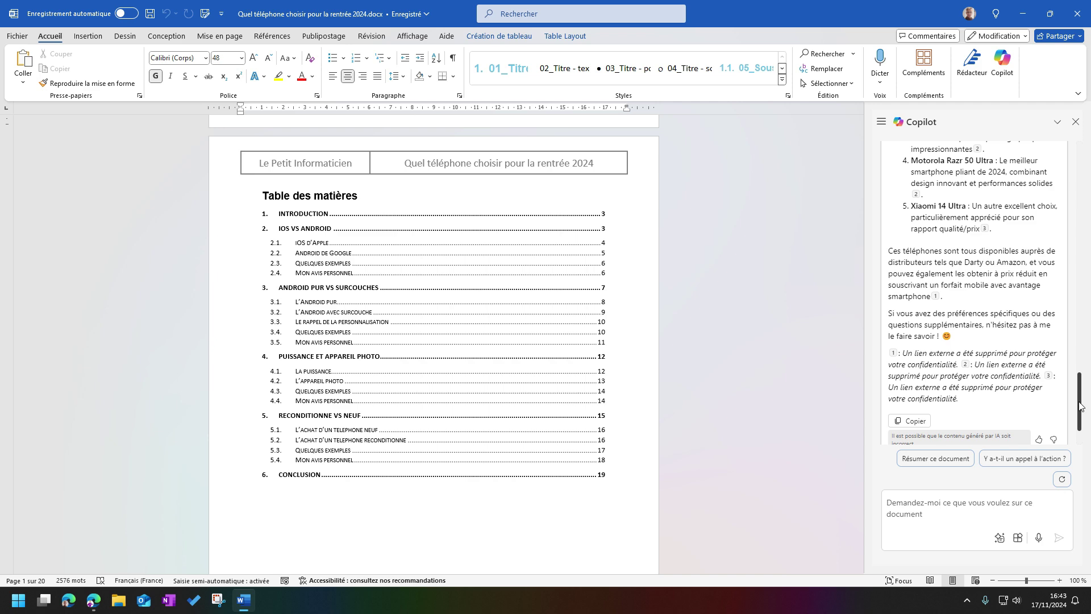
Reuse the previous question in a new prompt to Copilot: "D'après ce document, quels sont les meilleurs téléphones en 2024 ?".
scroll(1080, 406, "up", 10)
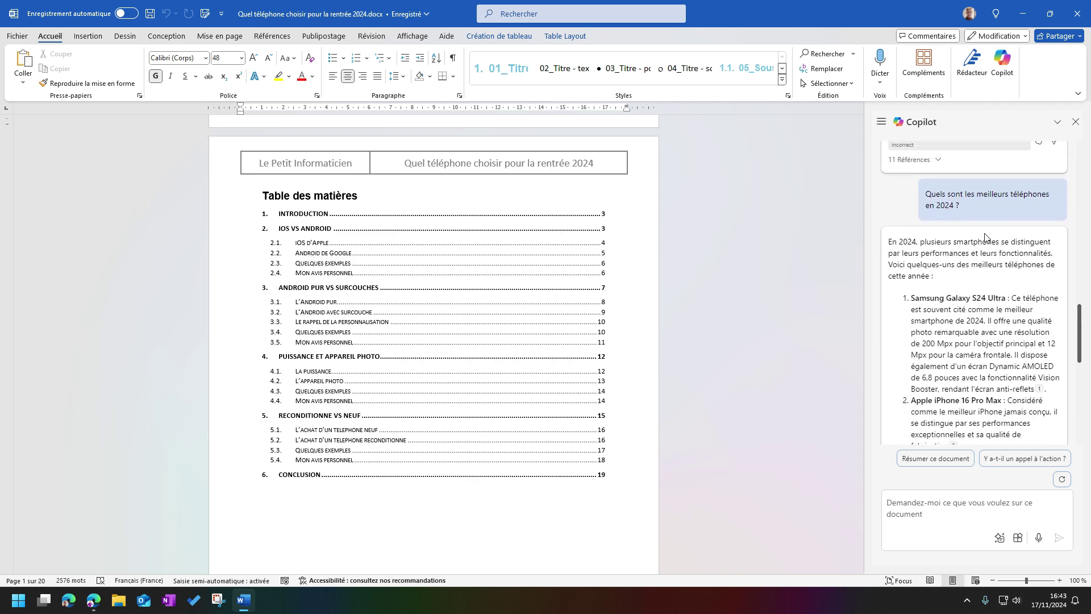
left_click_drag(969, 206, 923, 190)
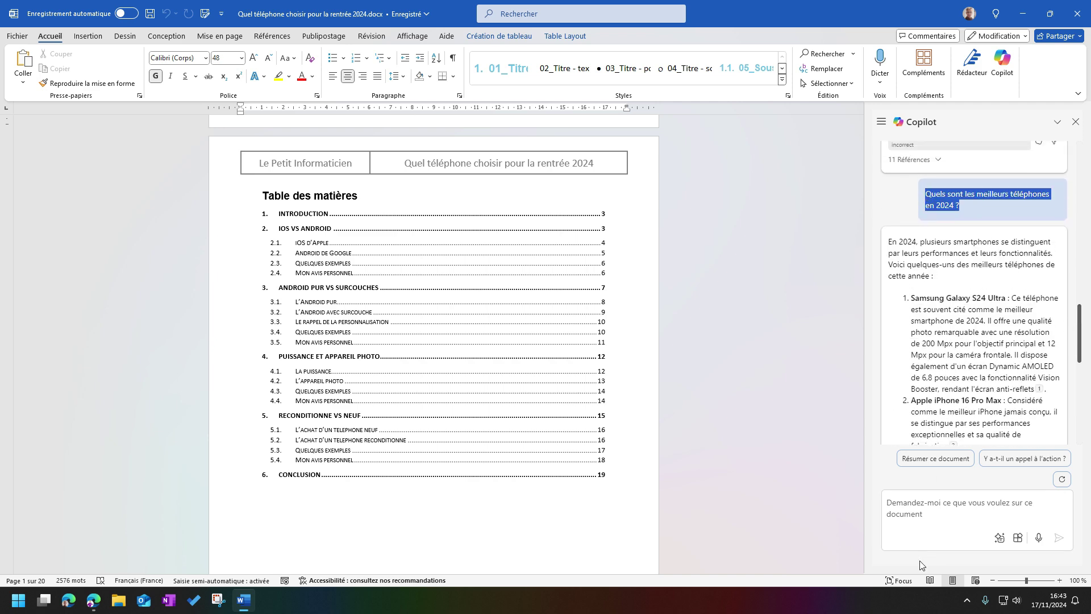
left_click(908, 517)
type("D'après ce document,")
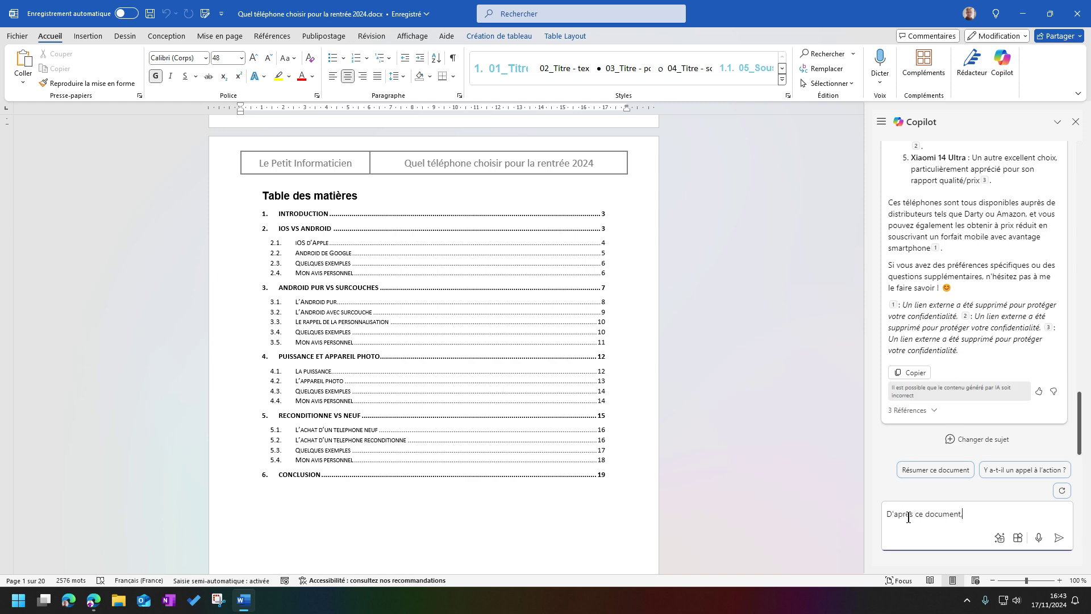
type("quels sont les meilleurs téléphones en 2024 ?")
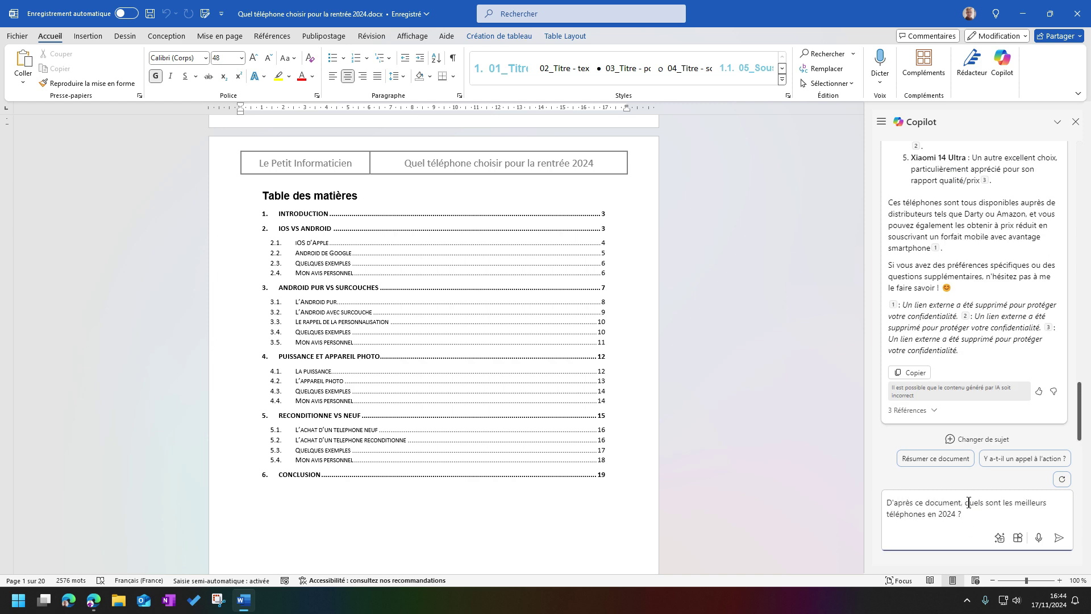
left_click(1058, 537)
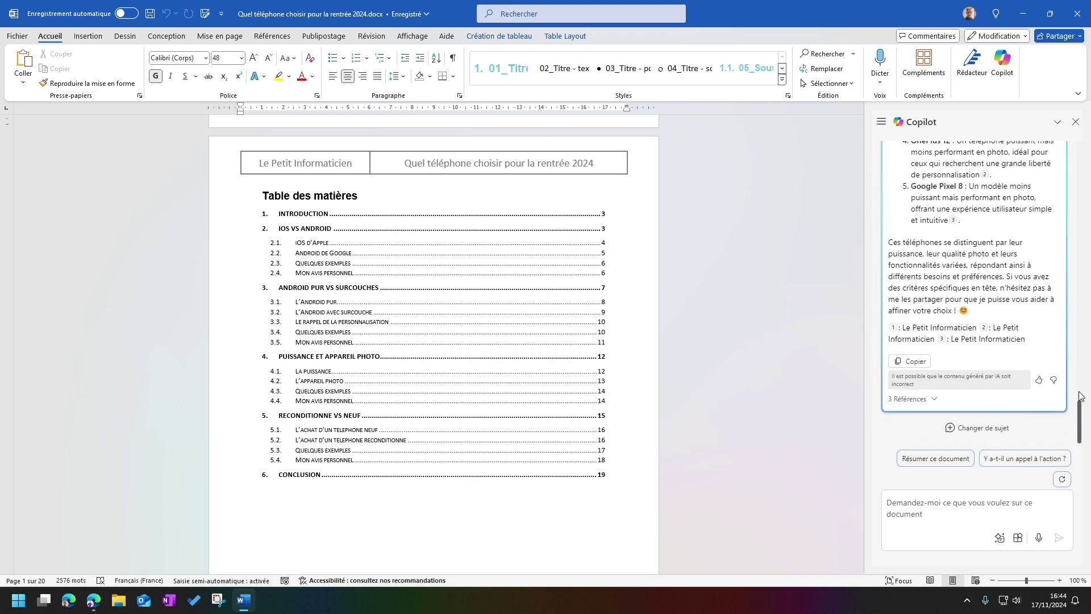
Review the phones and sources in Copilot's document-based answer, and highlight the opening words of the prompt that refer to the document.
left_click_drag(1078, 427, 1076, 395)
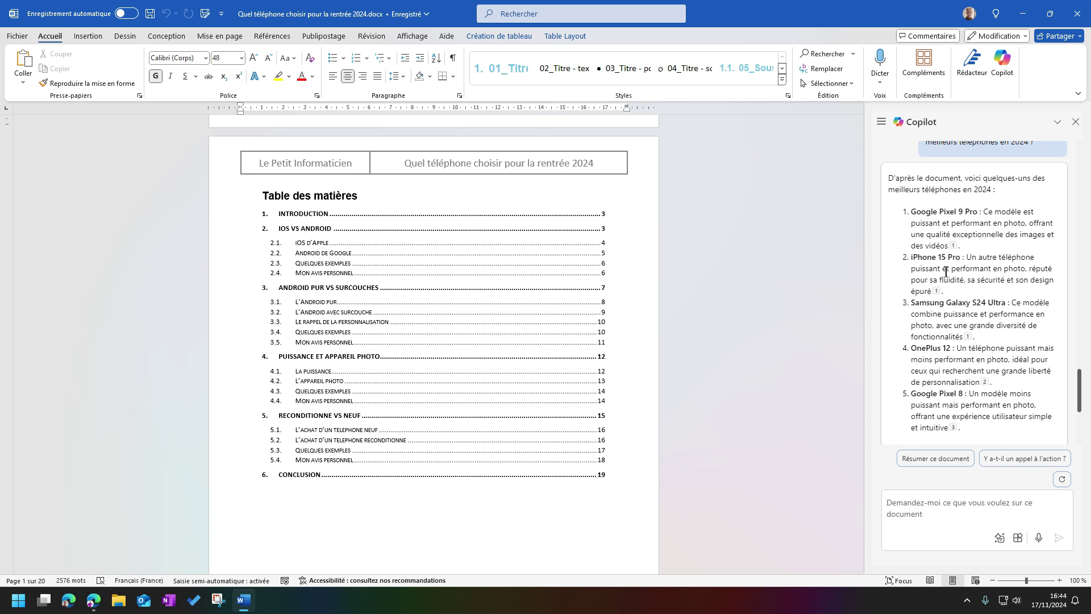
scroll(948, 271, "down", 3)
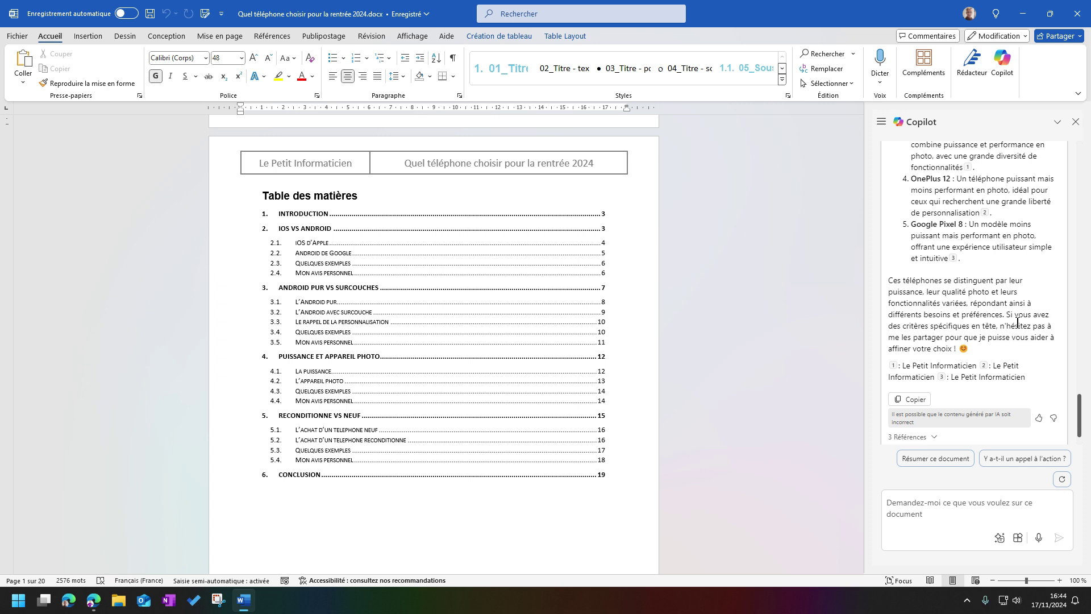
left_click_drag(1082, 411, 1076, 371)
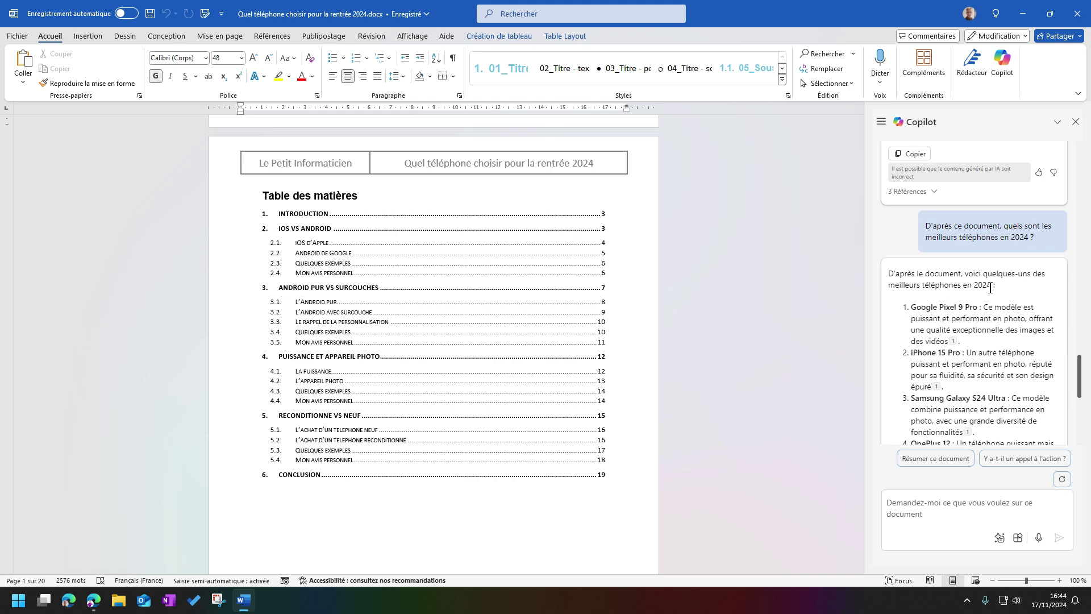
left_click_drag(925, 225, 996, 222)
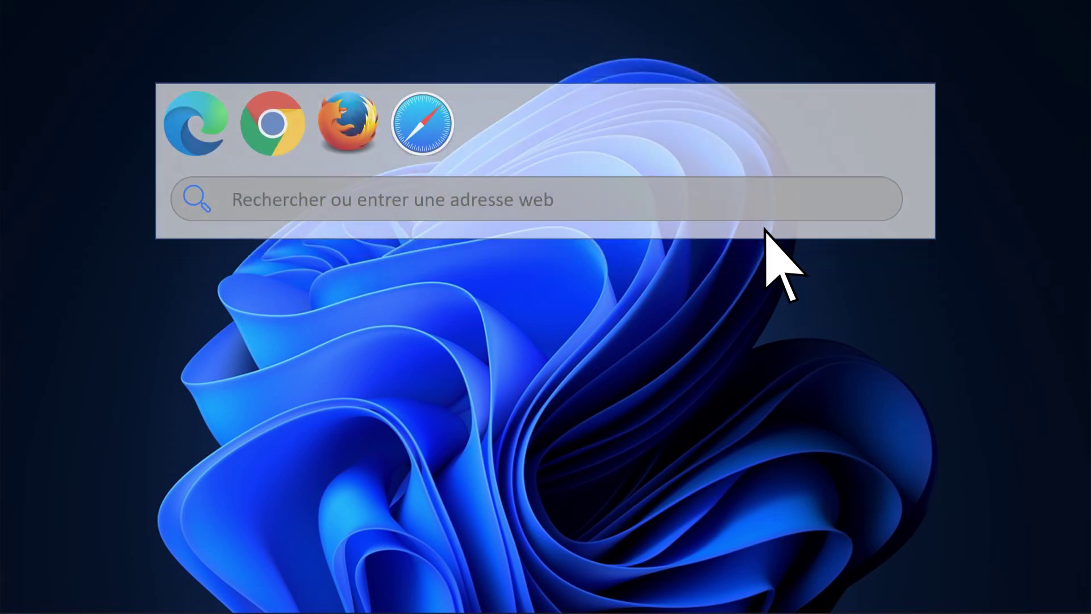
left_click(237, 203)
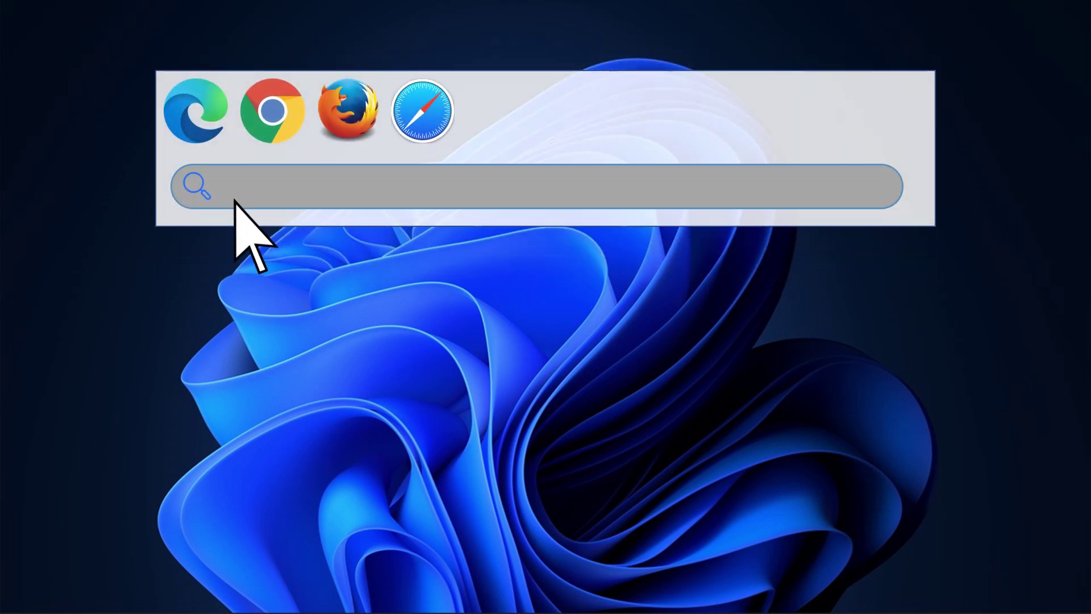
type("le-petit-informaticien.fr")
key("Return")
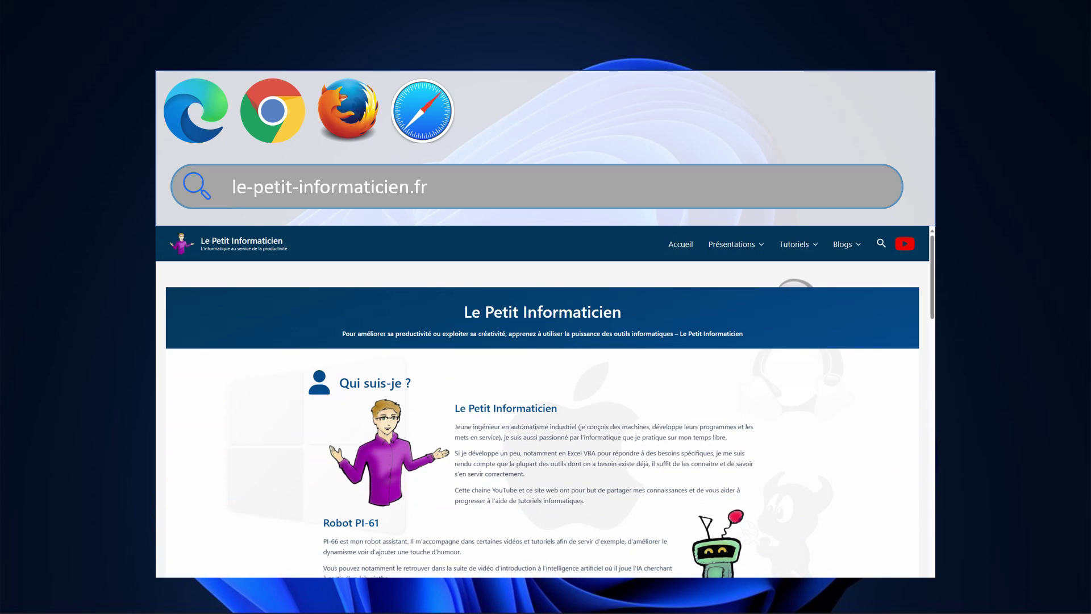